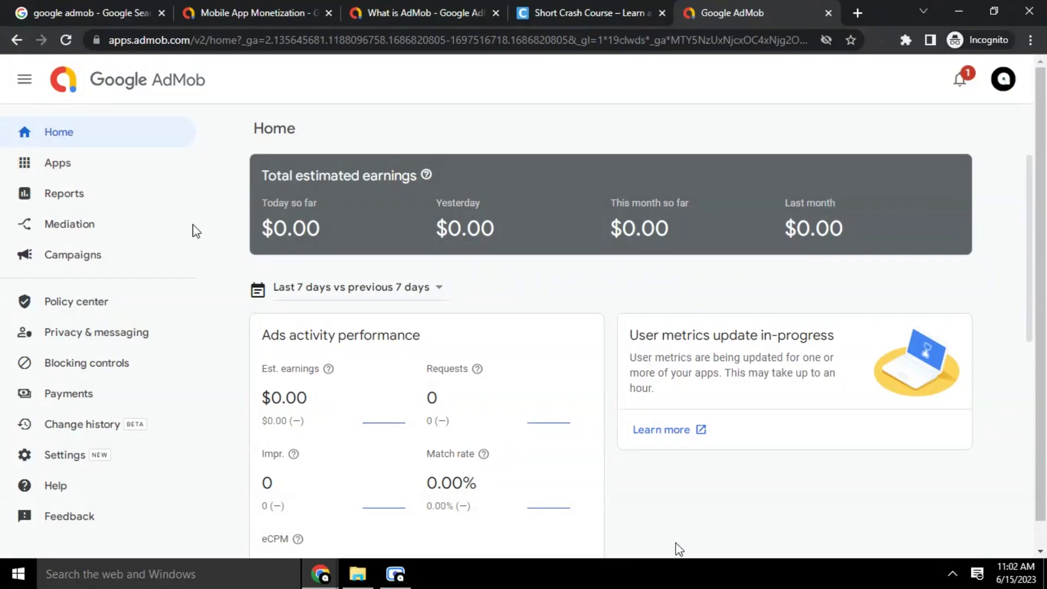
# Open the All Apps page from the Apps sidebar, listing 360 and Givverr
pyautogui.click(69, 164)
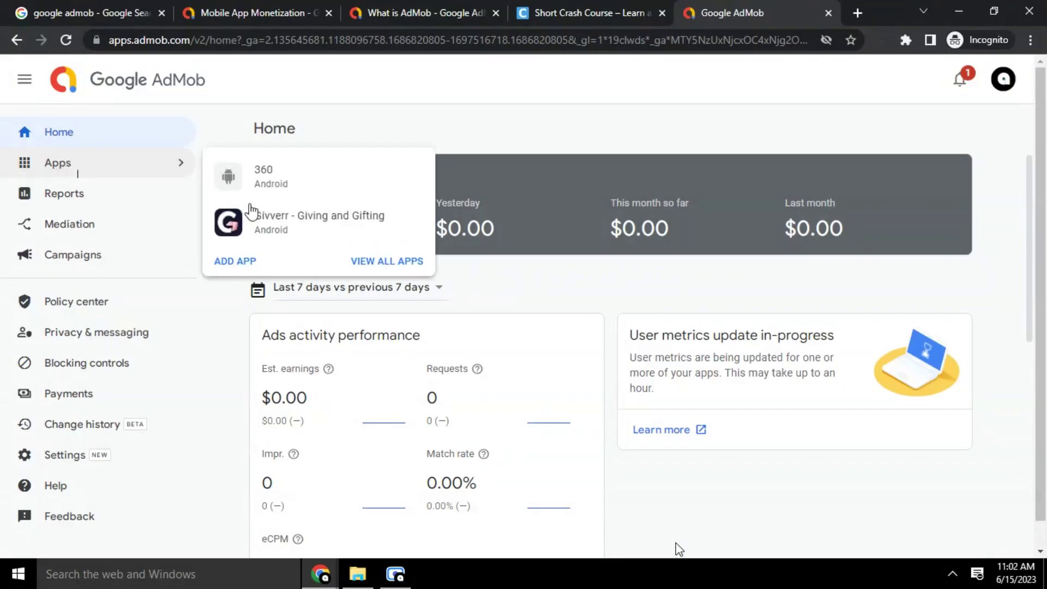
pyautogui.click(358, 260)
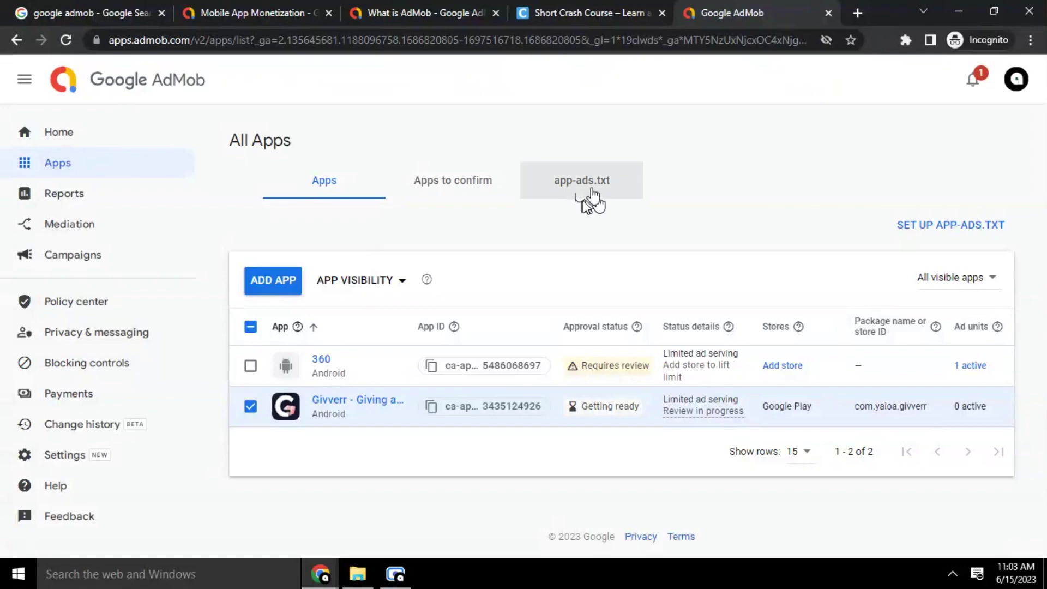
# Review the app-ads.txt tab, which reports no app-ads.txt set up and no crawl data
pyautogui.click(583, 188)
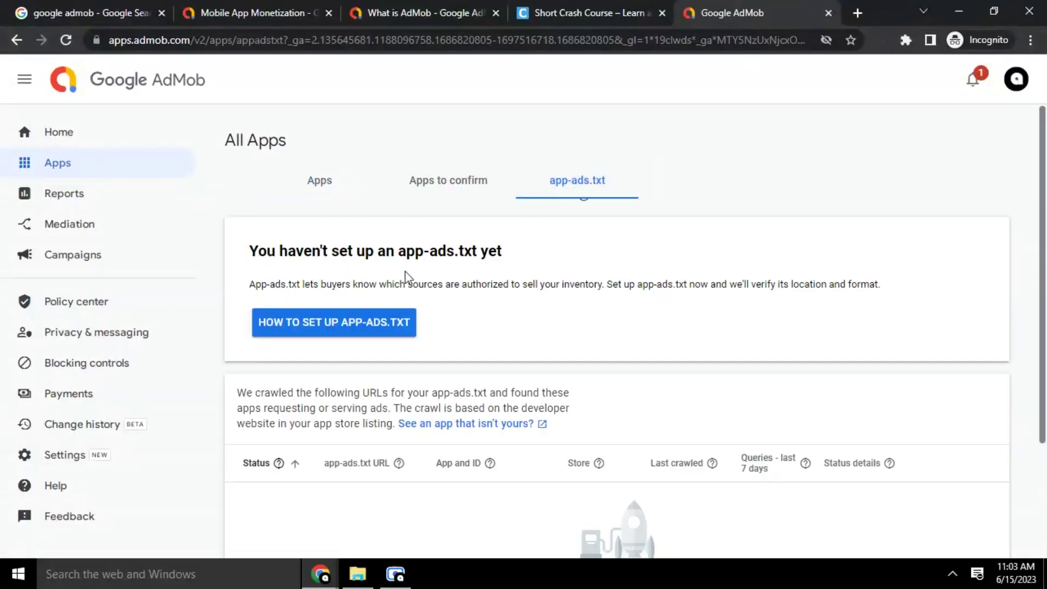
pyautogui.scroll(-1, 465, 264)
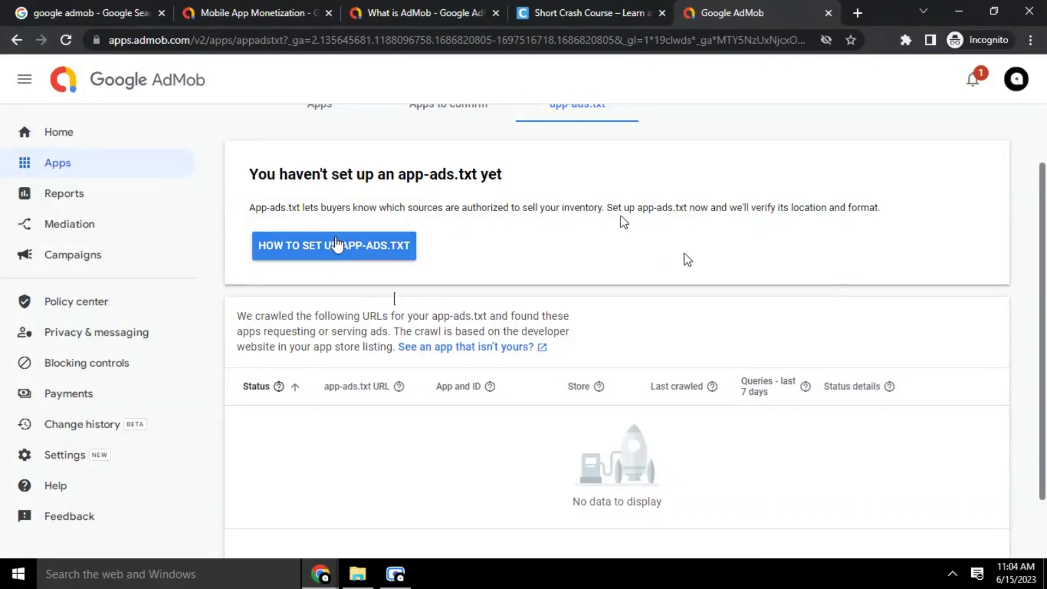
pyautogui.scroll(2, 343, 248)
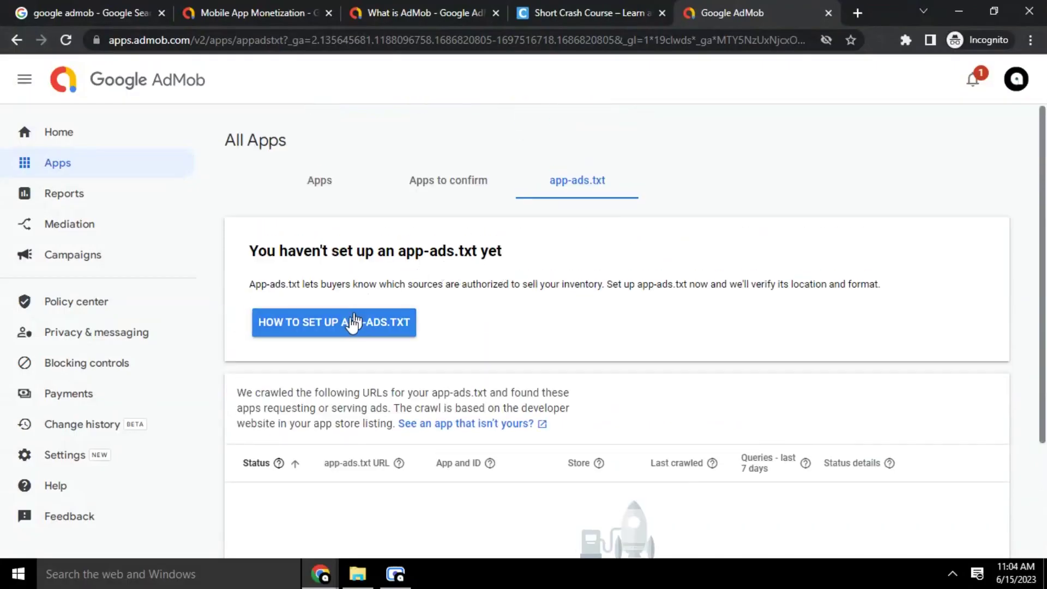
# Open the 'How to set up app-ads.txt' guide showing the five steps and publisher code snippet
pyautogui.click(353, 323)
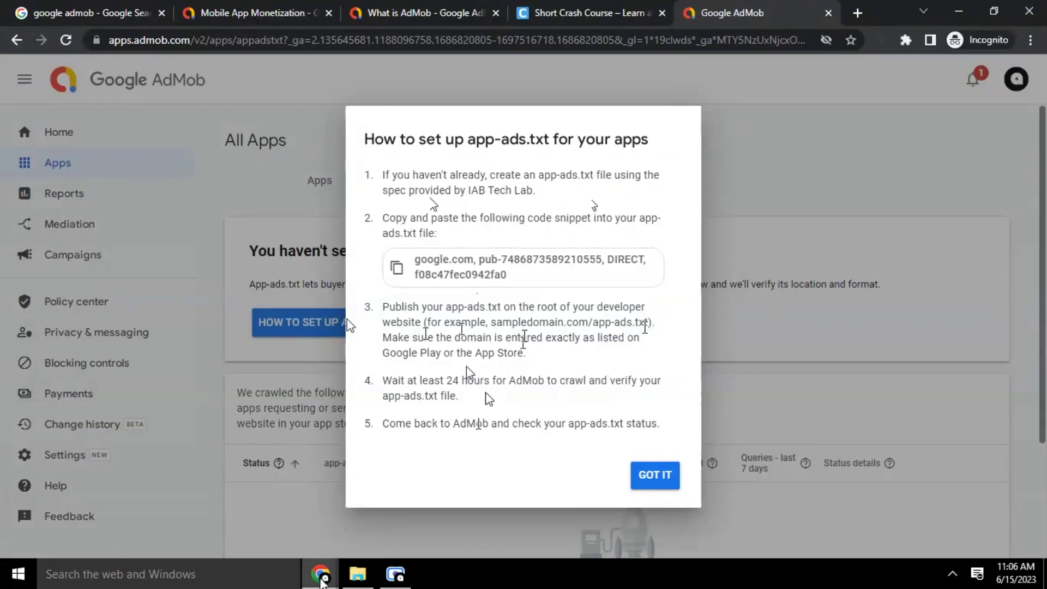
pyautogui.click(322, 581)
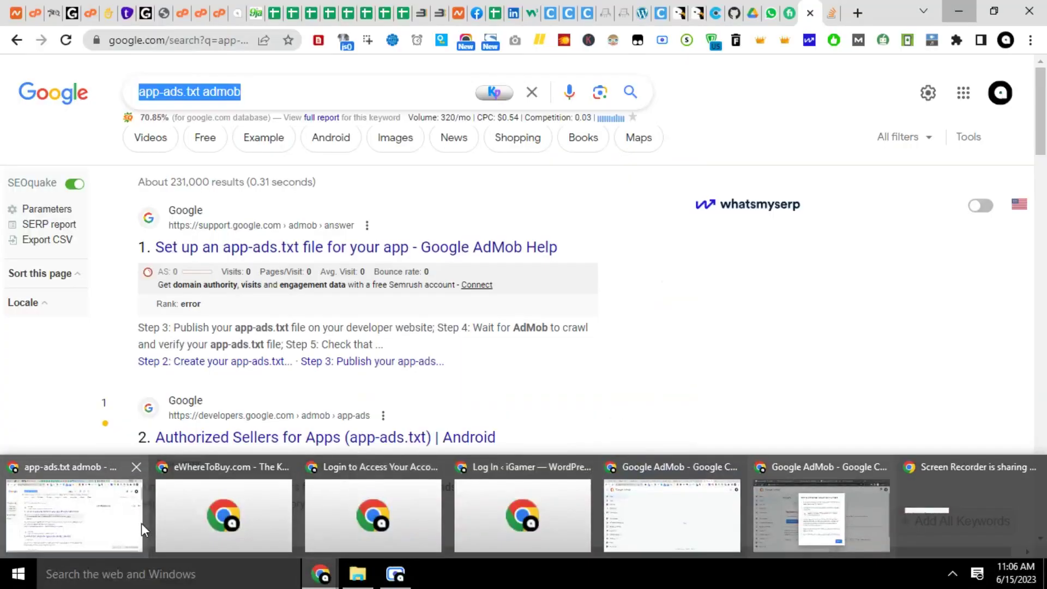
# Log in to Namecheap with the saved account and open cPanel for the igamer.me hosting plan
pyautogui.click(142, 522)
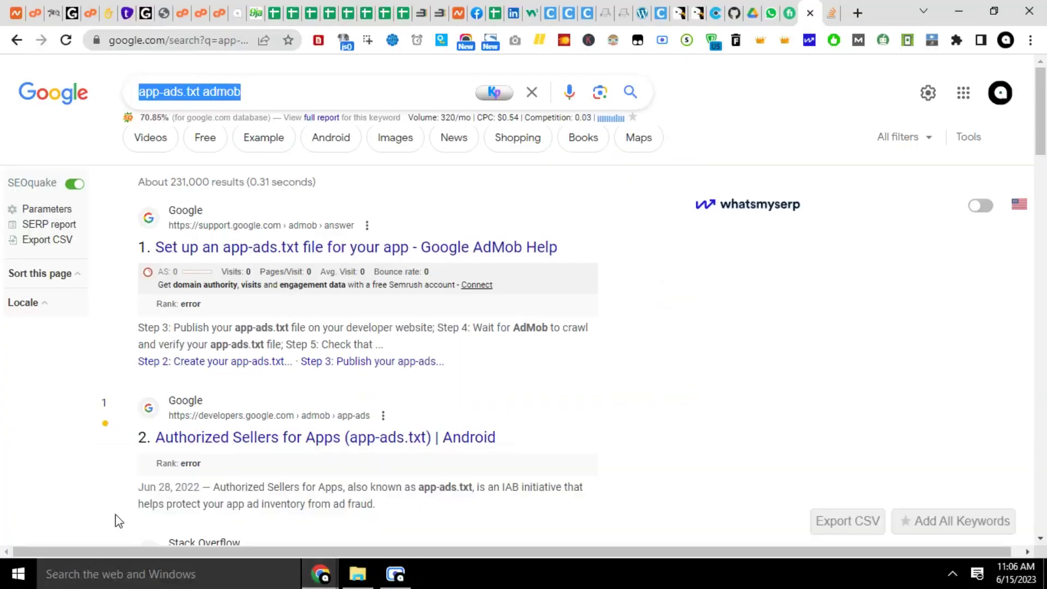
pyautogui.click(17, 11)
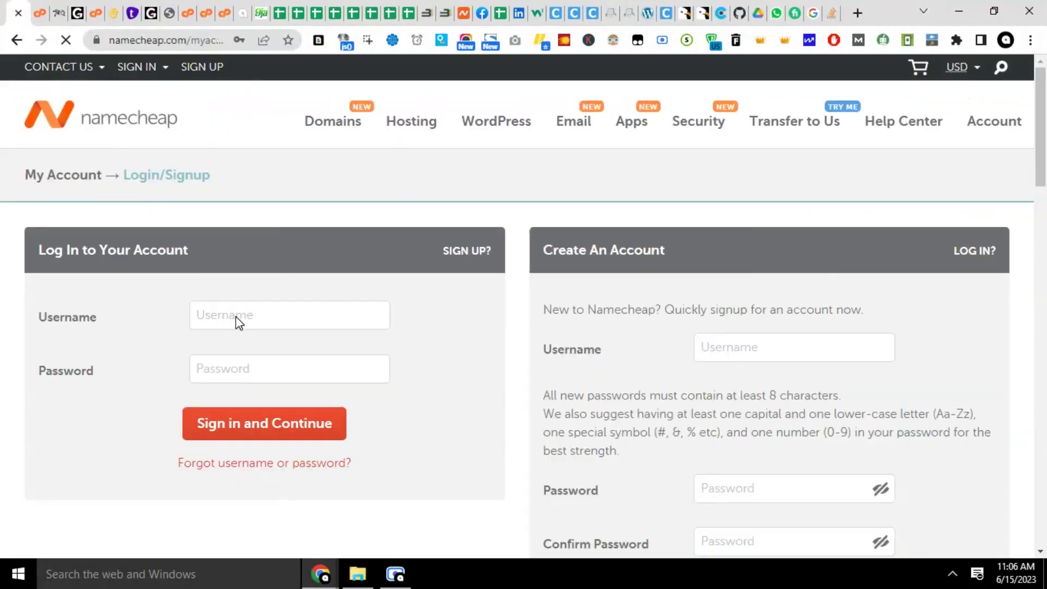
pyautogui.click(248, 326)
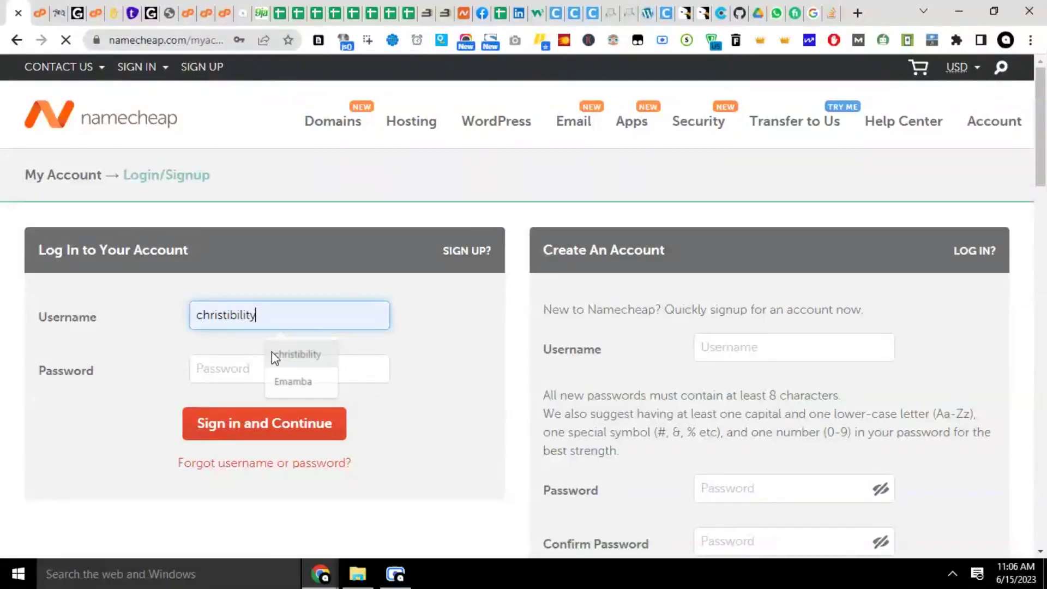
pyautogui.click(272, 352)
pyautogui.click(234, 361)
pyautogui.click(326, 104)
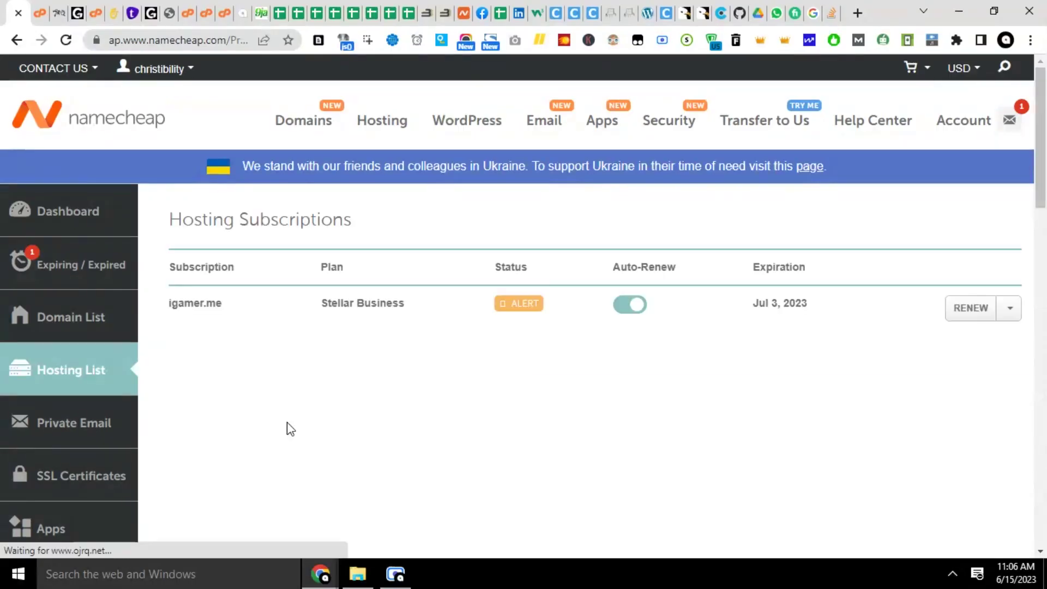
pyautogui.scroll(-3, 57, 275)
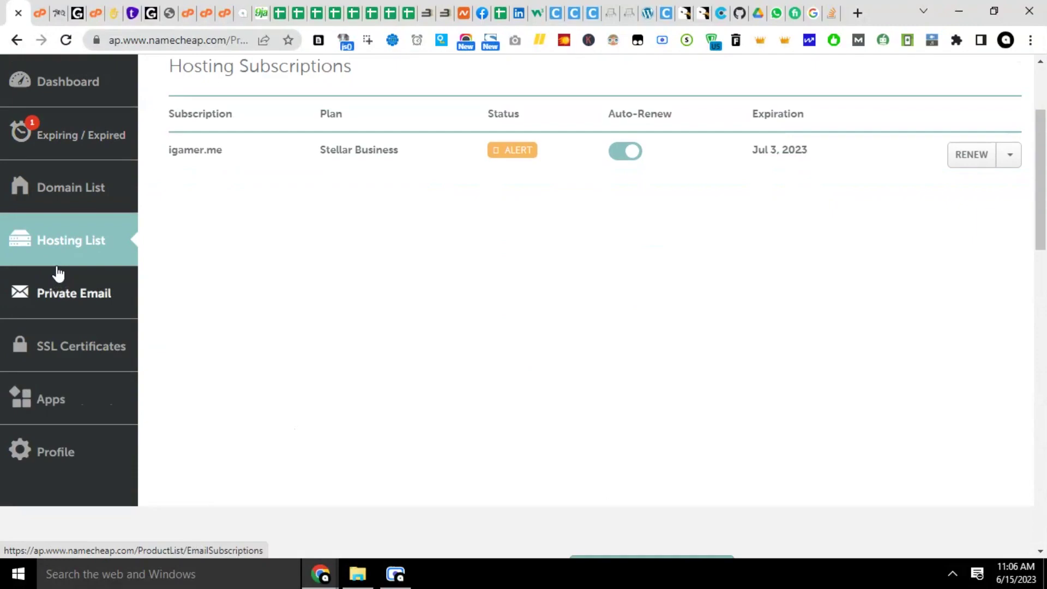
pyautogui.click(1009, 157)
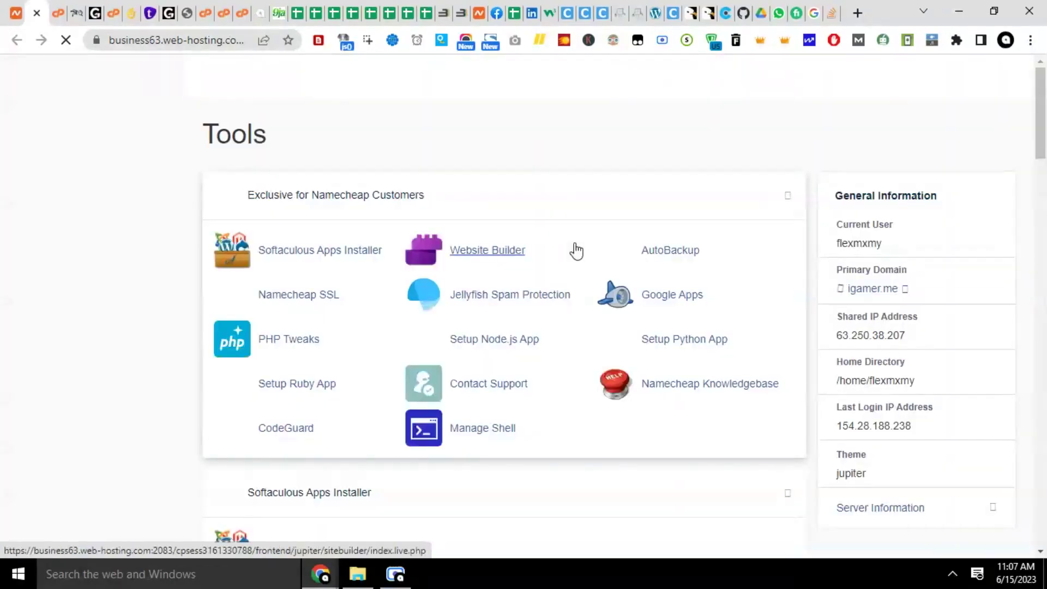
# Launch File Manager from the Files section of the cPanel Tools page
pyautogui.scroll(-3, 574, 251)
pyautogui.scroll(-7, 574, 251)
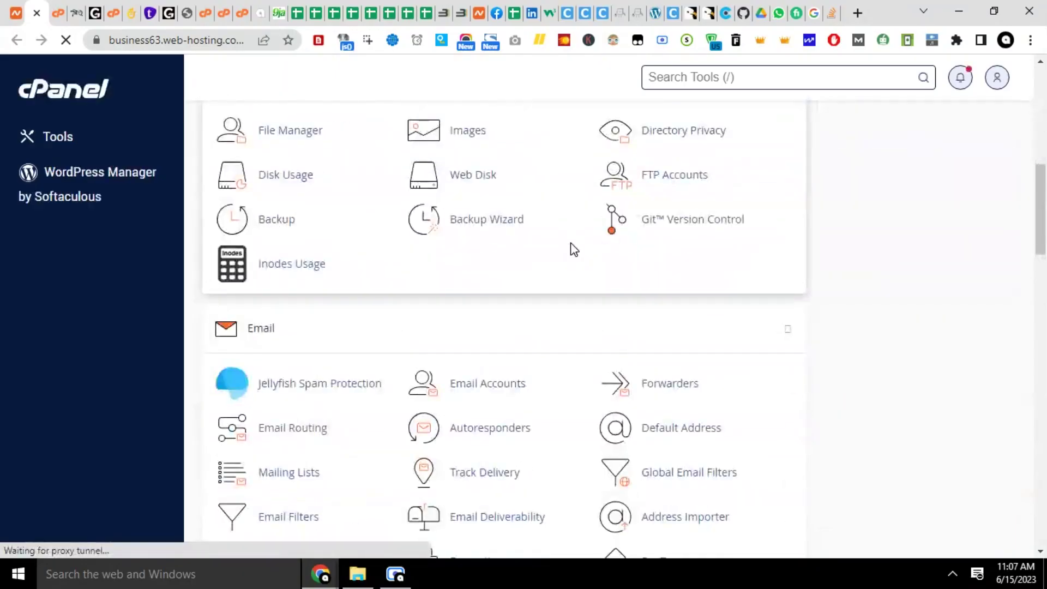
pyautogui.scroll(10, 573, 250)
pyautogui.scroll(-7, 571, 251)
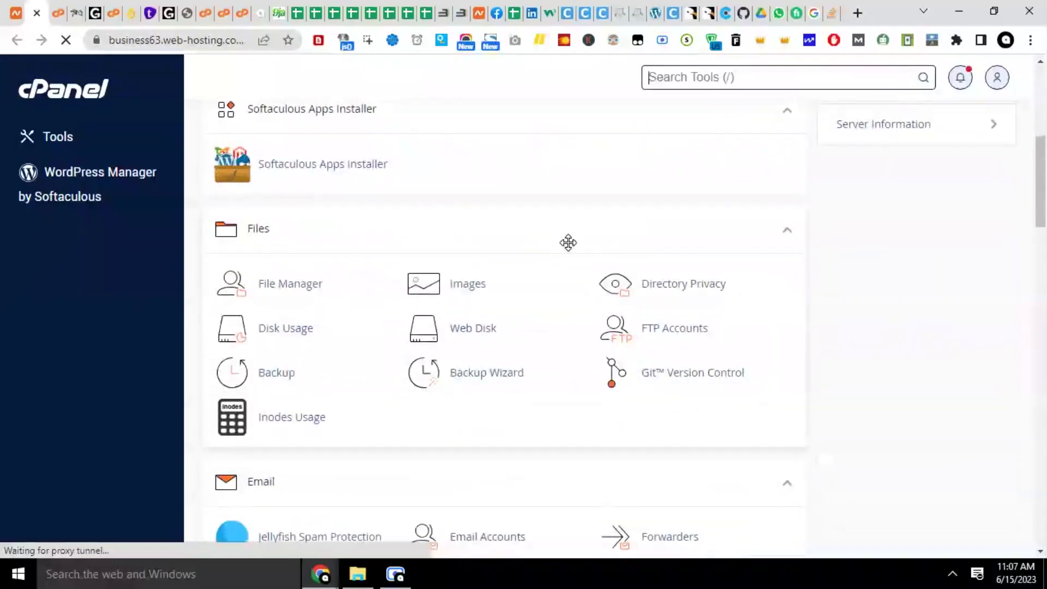
pyautogui.click(307, 290)
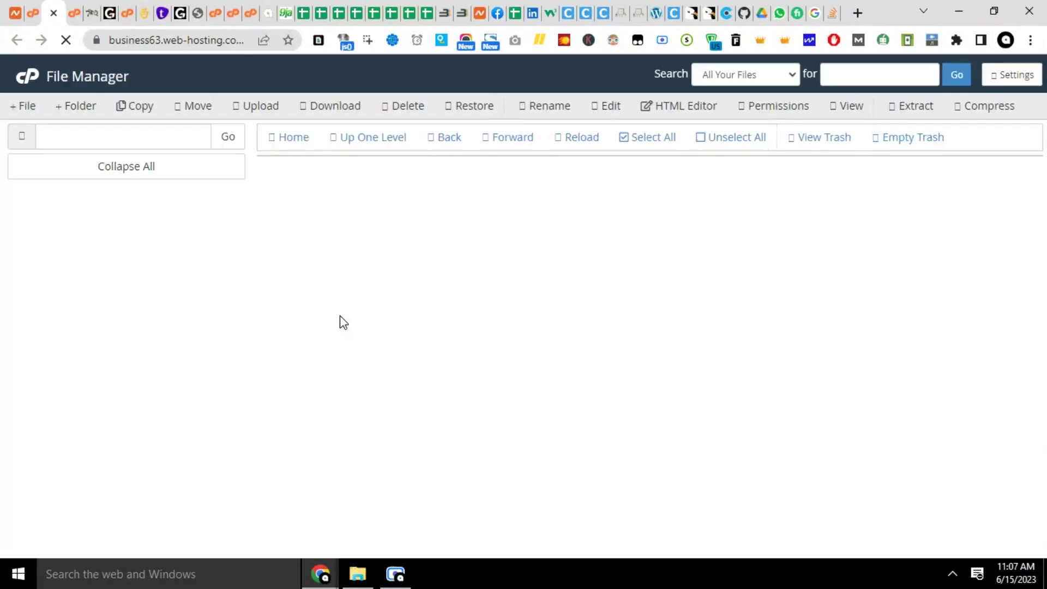
# Find the Givverr.com folder by searching 'givverr', then open its public subfolder
pyautogui.hotkey('ctrl', 'f')
pyautogui.write('givv')
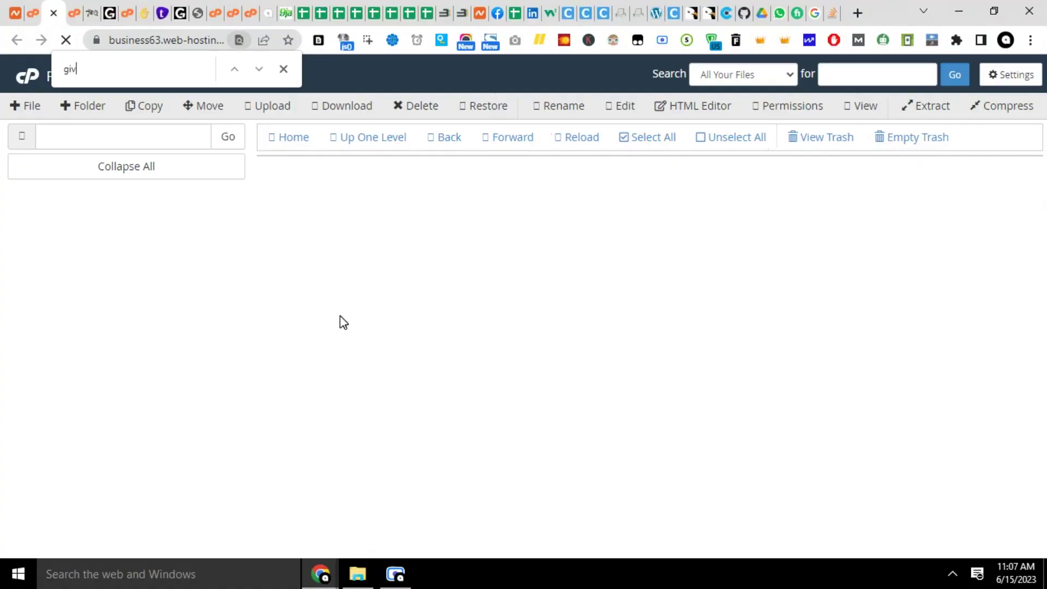
pyautogui.write('err')
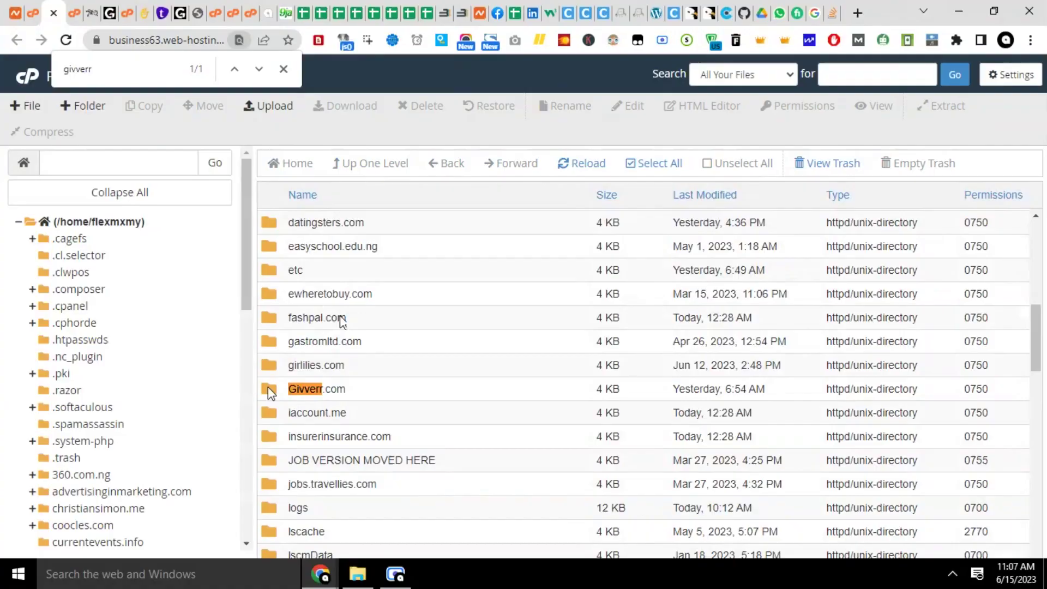
pyautogui.doubleClick(269, 395)
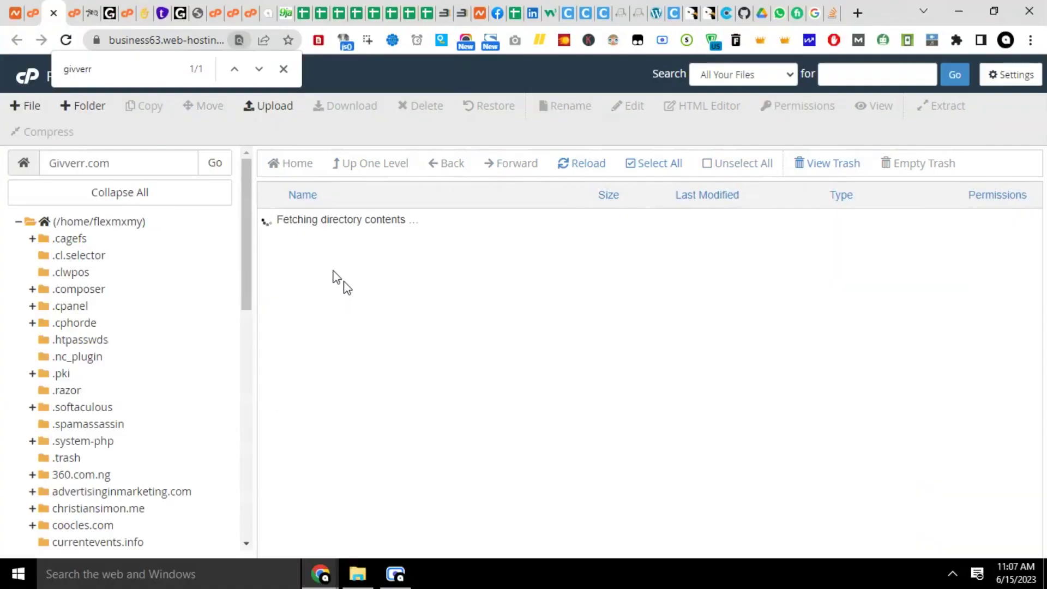
pyautogui.scroll(-5, 338, 310)
pyautogui.scroll(-5, 421, 315)
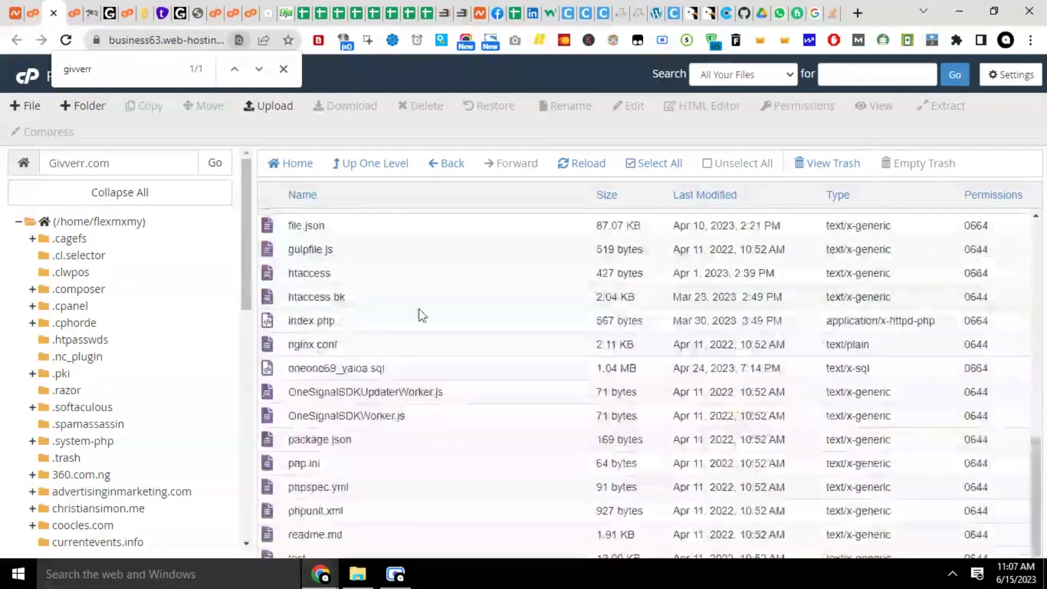
pyautogui.scroll(12, 512, 374)
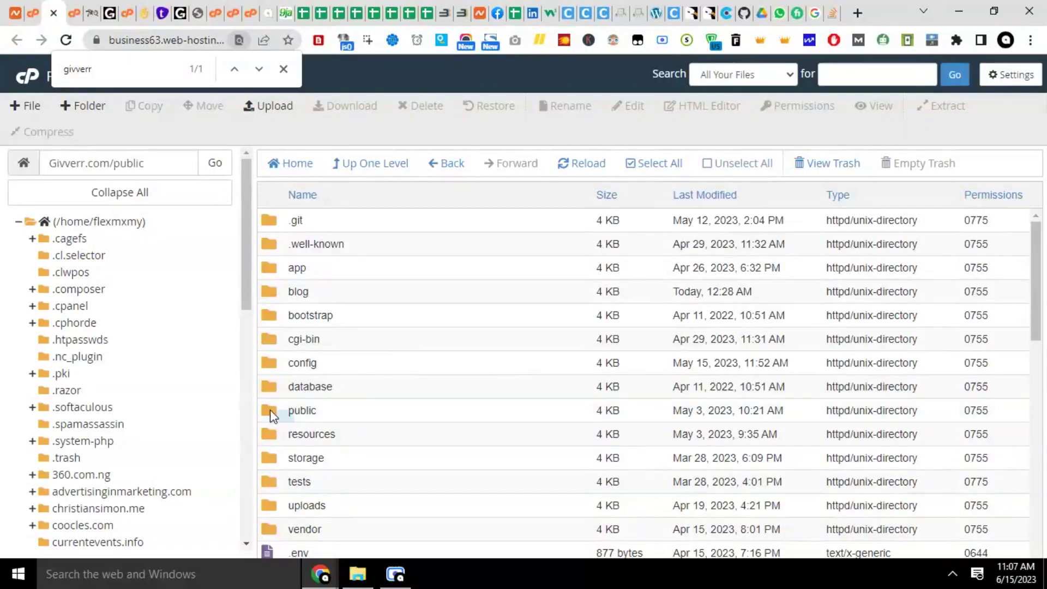
pyautogui.doubleClick(271, 410)
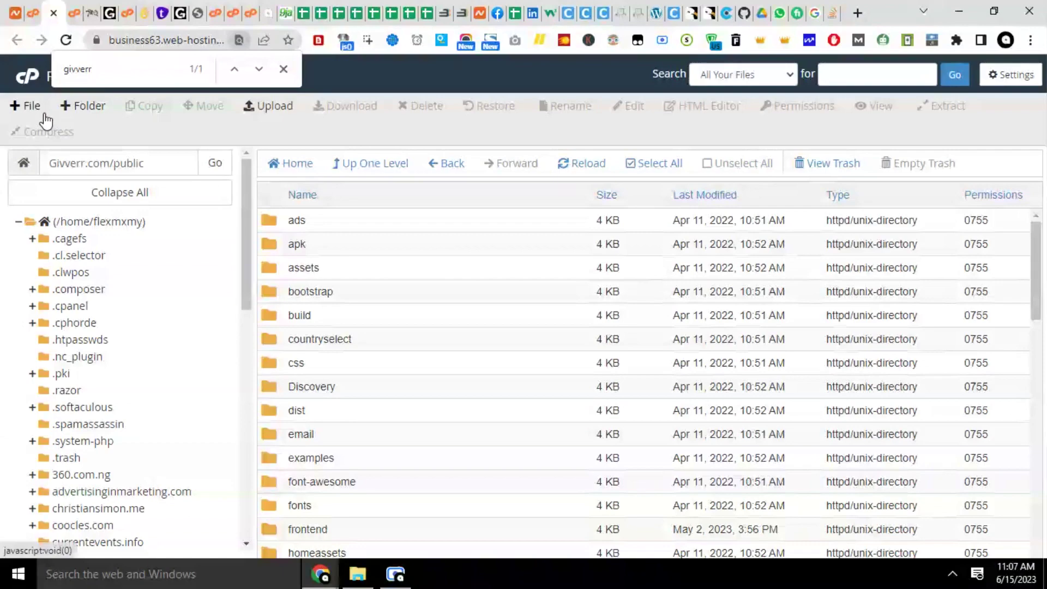
# Create a new file named app-ads.txt in /Givverr.com/public
pyautogui.click(46, 119)
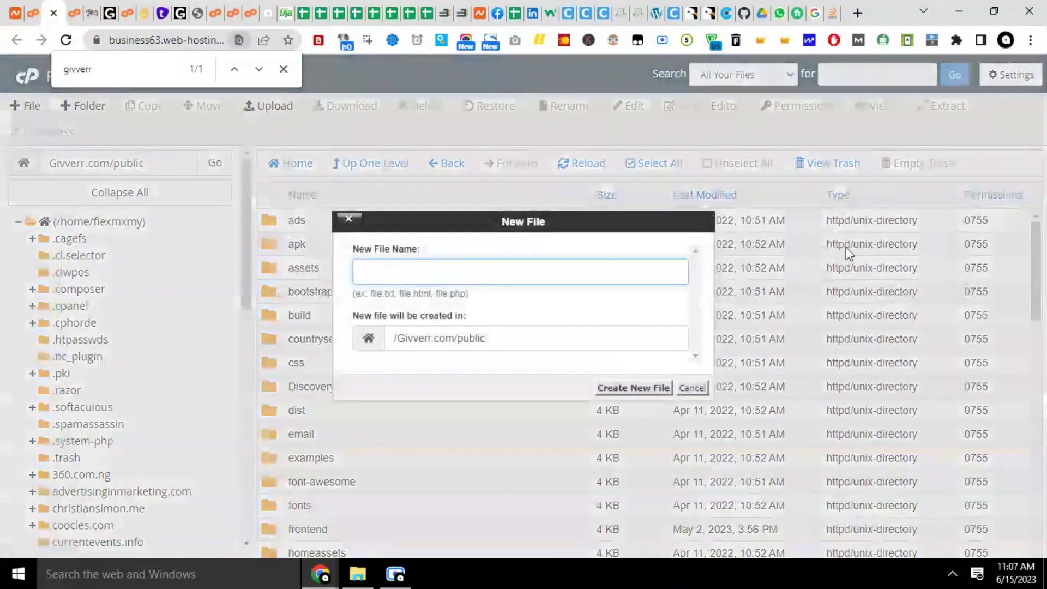
pyautogui.write('app')
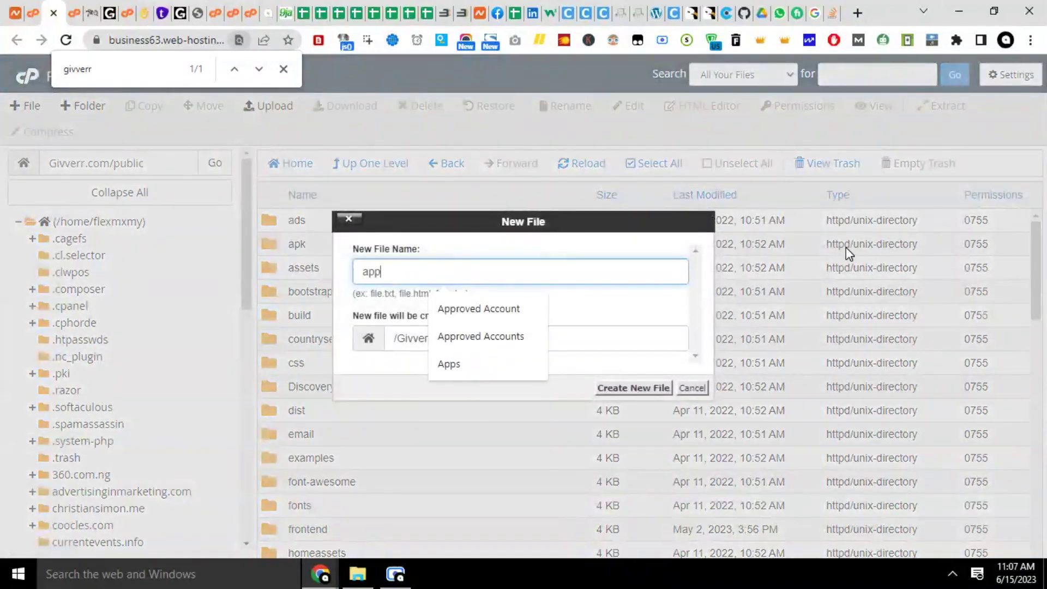
pyautogui.write('-a')
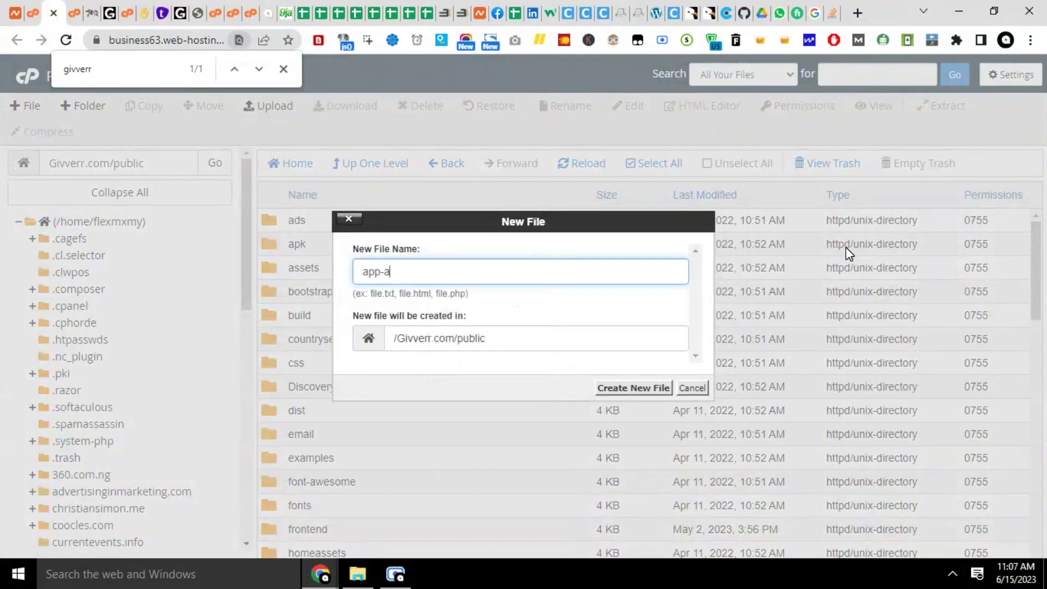
pyautogui.write('ds.txt')
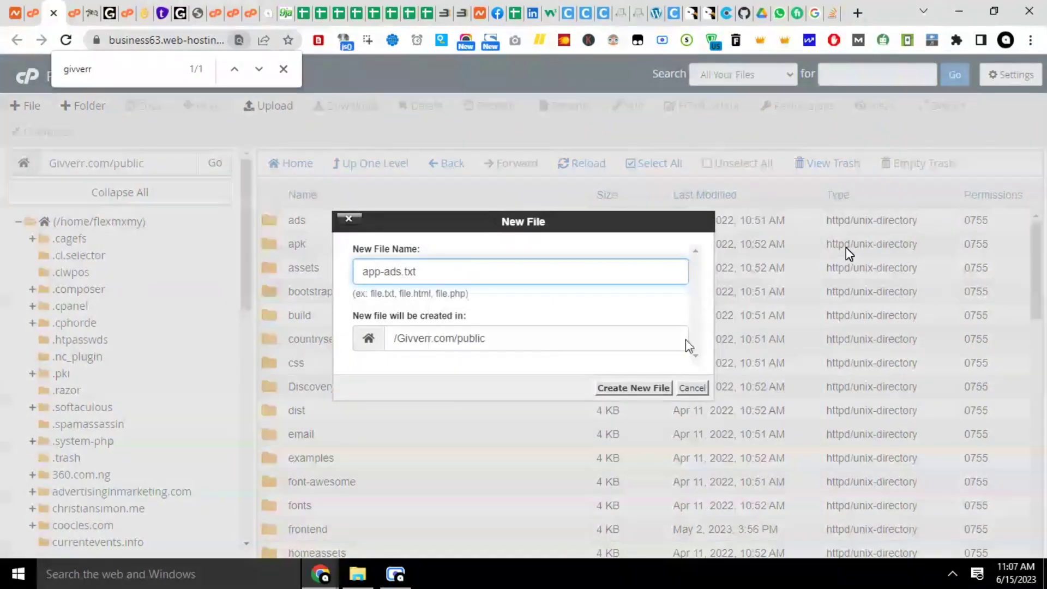
pyautogui.click(633, 390)
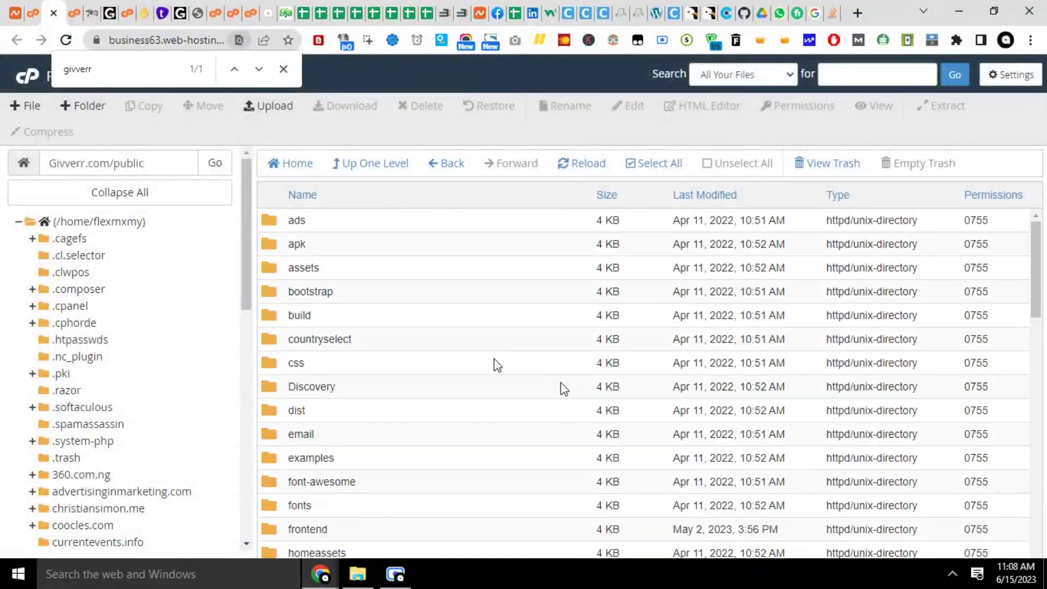
# Locate the new 0-byte app-ads.txt in the listing and open it in the text editor
pyautogui.scroll(-10, 480, 372)
pyautogui.scroll(-10, 480, 372)
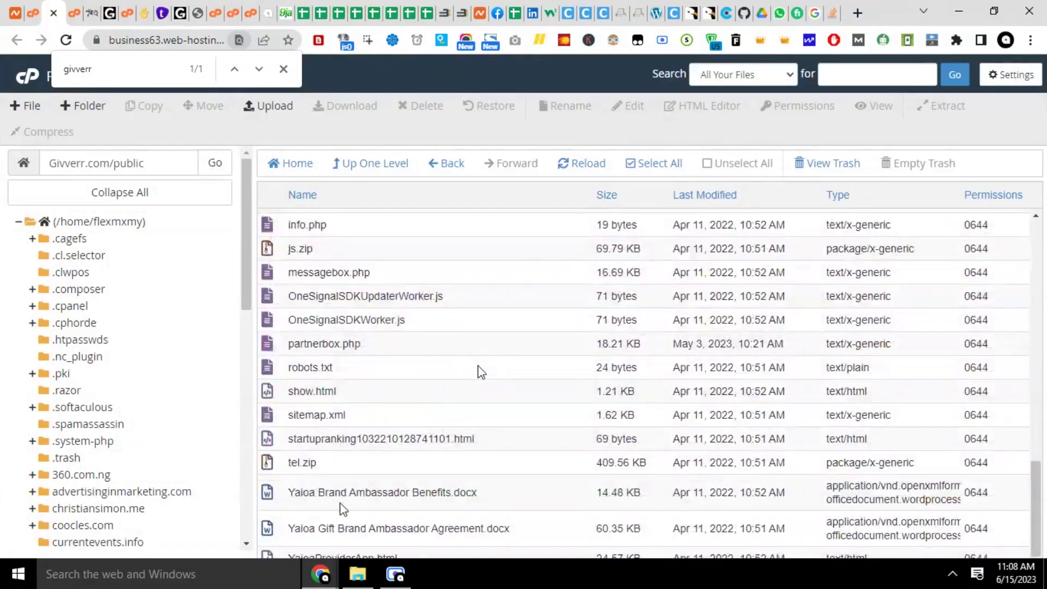
pyautogui.scroll(2, 336, 490)
pyautogui.scroll(5, 335, 487)
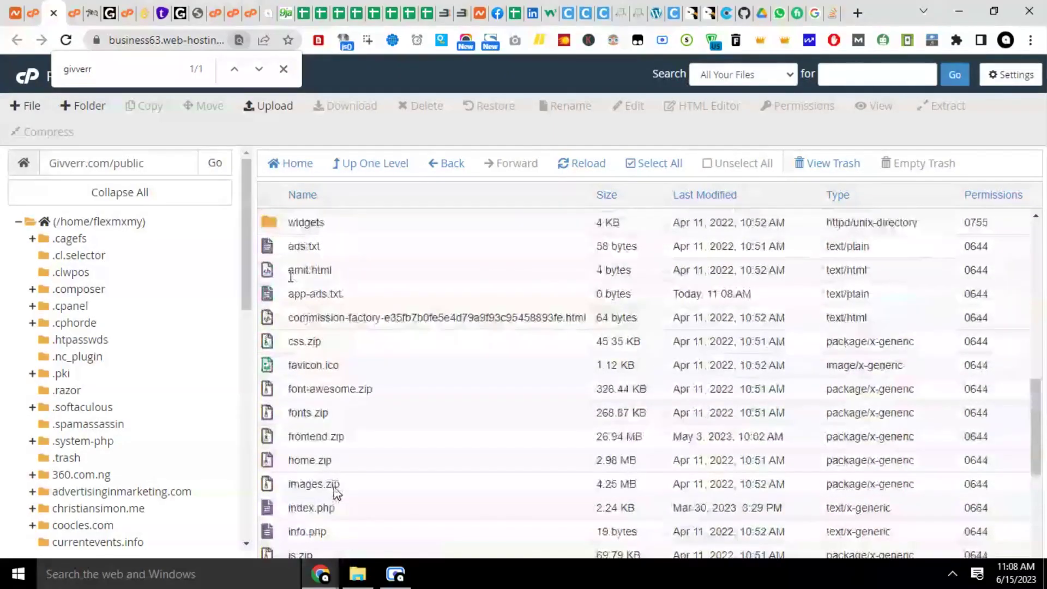
pyautogui.click(267, 299)
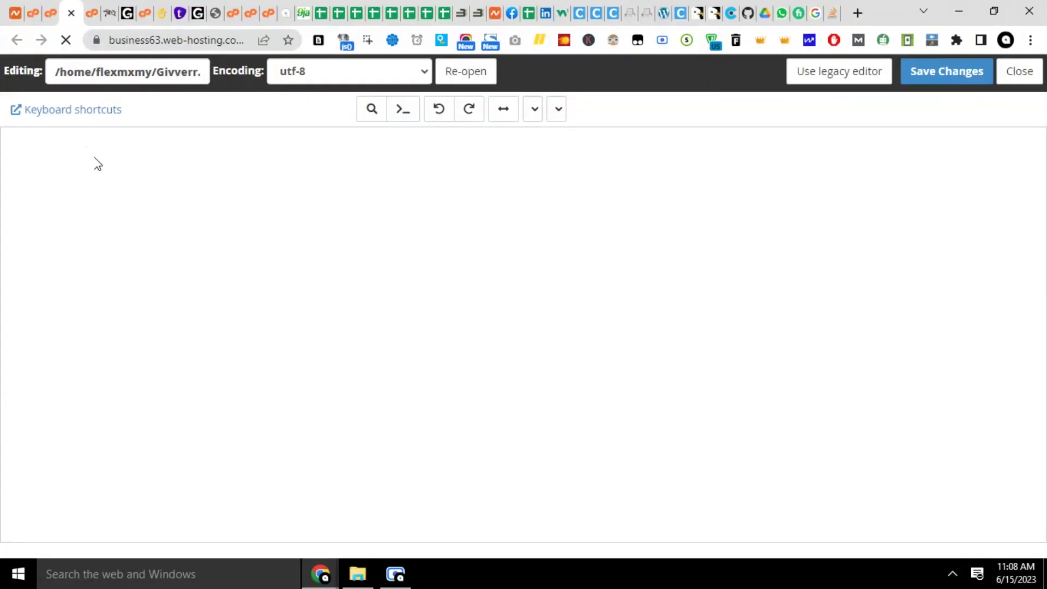
# Copy the publisher code snippet from AdMob's setup instructions and return to the app-ads.txt editor
pyautogui.moveTo(336, 583)
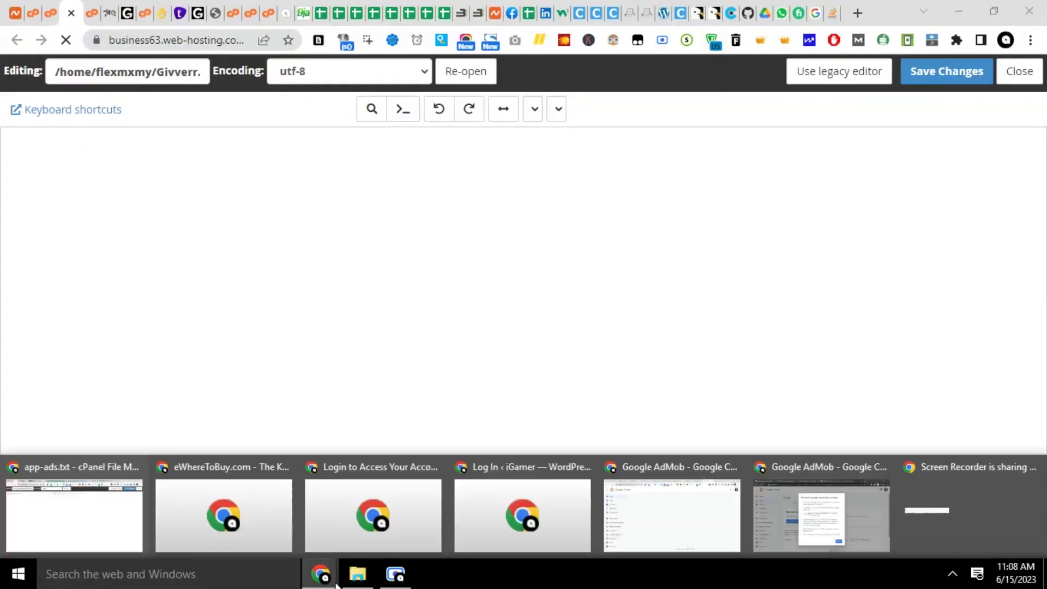
pyautogui.click(845, 511)
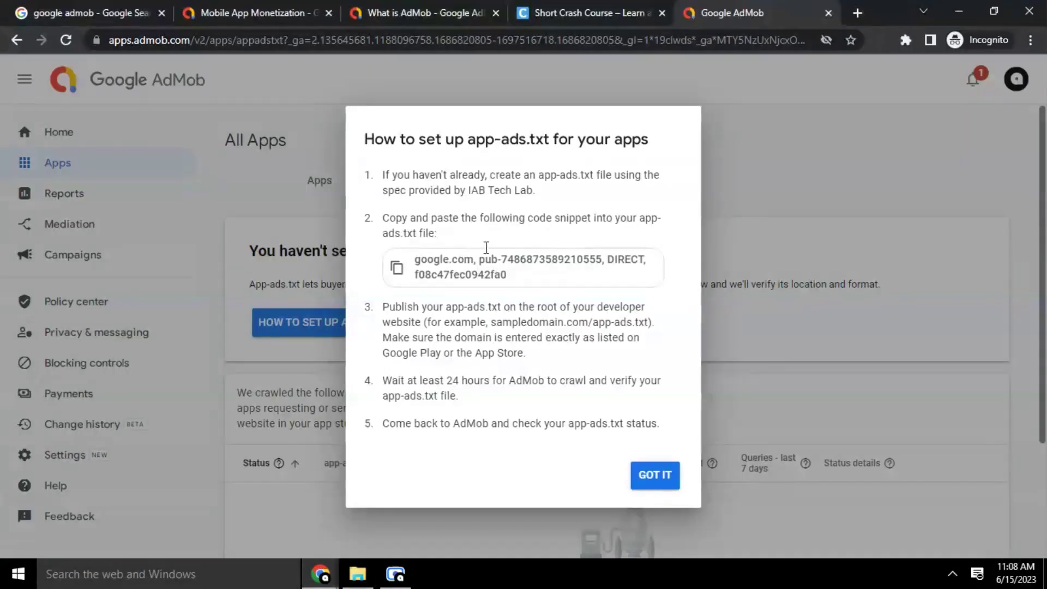
pyautogui.click(397, 269)
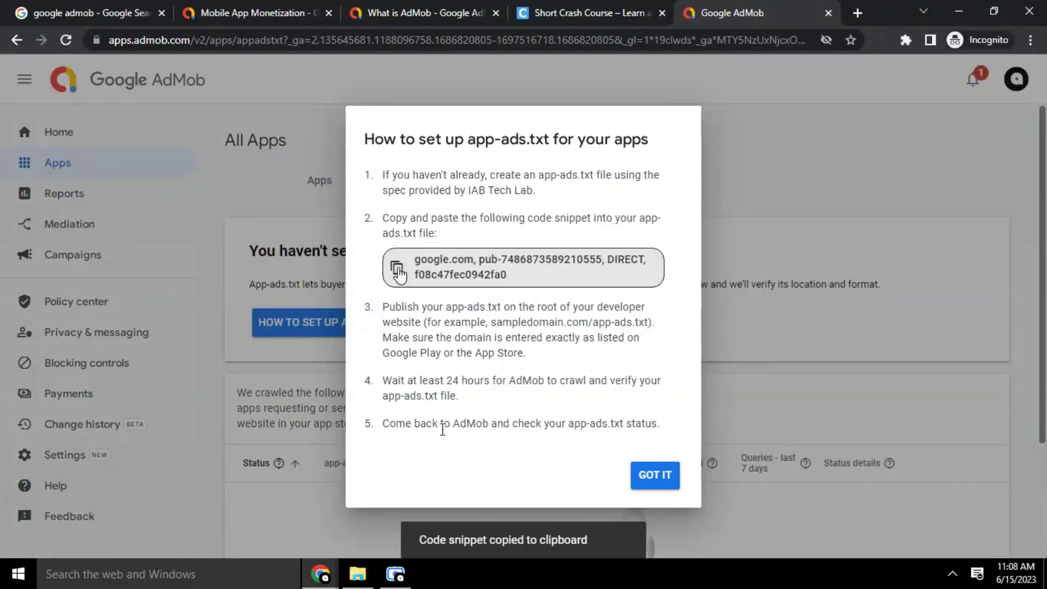
pyautogui.click(322, 574)
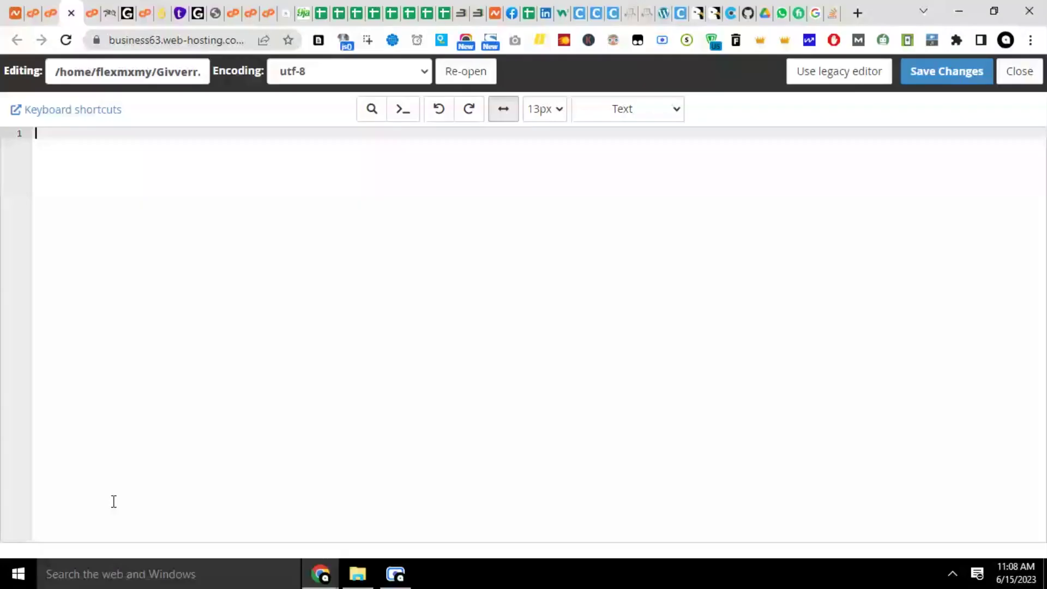
# Paste the copied snippet onto line 1 of app-ads.txt, save the changes, and close the editor
pyautogui.rightClick(97, 132)
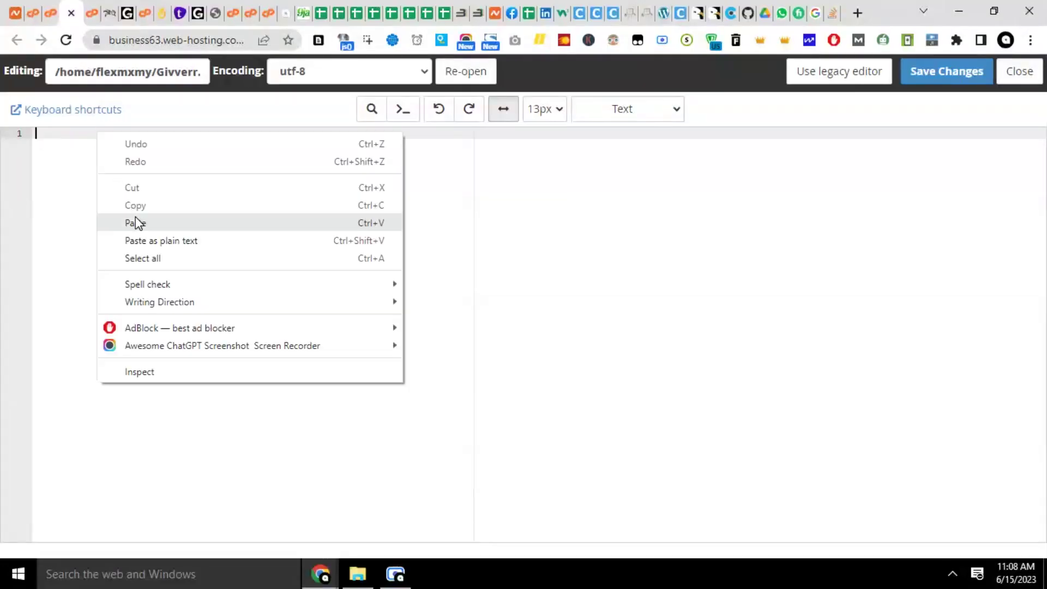
pyautogui.click(135, 220)
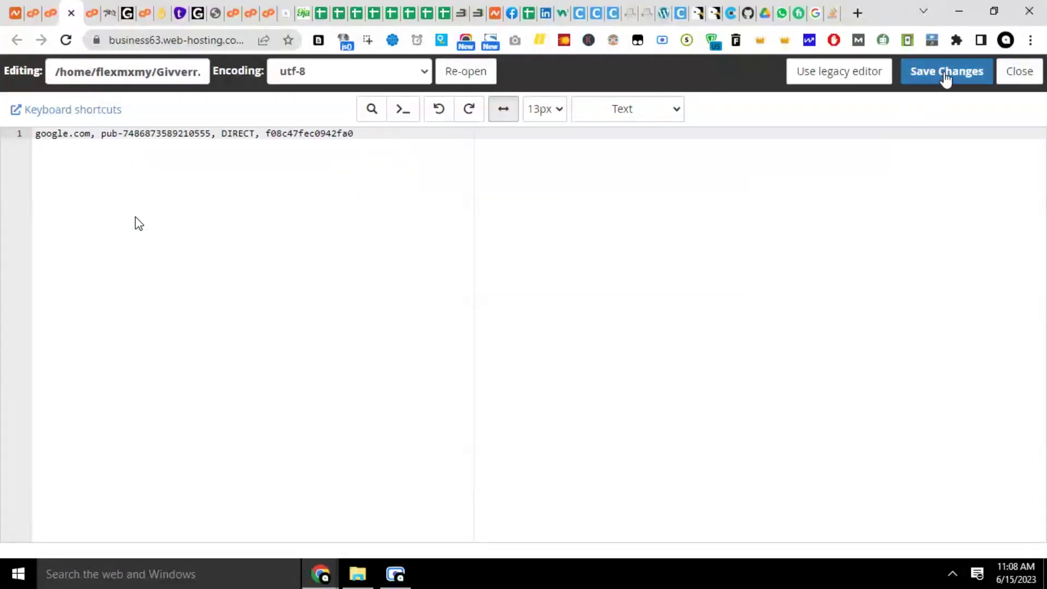
pyautogui.click(944, 72)
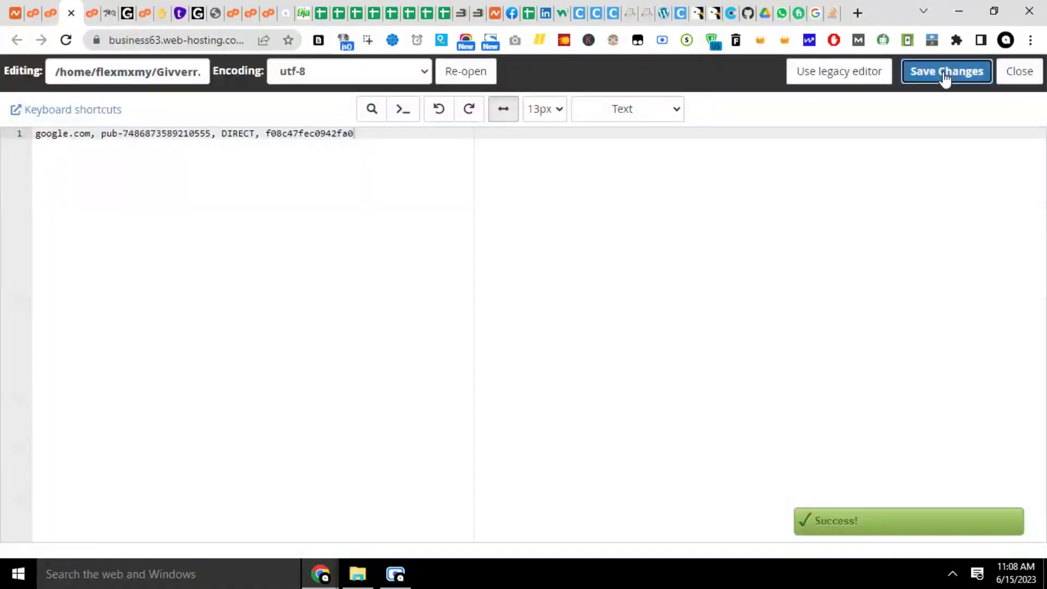
pyautogui.click(1024, 75)
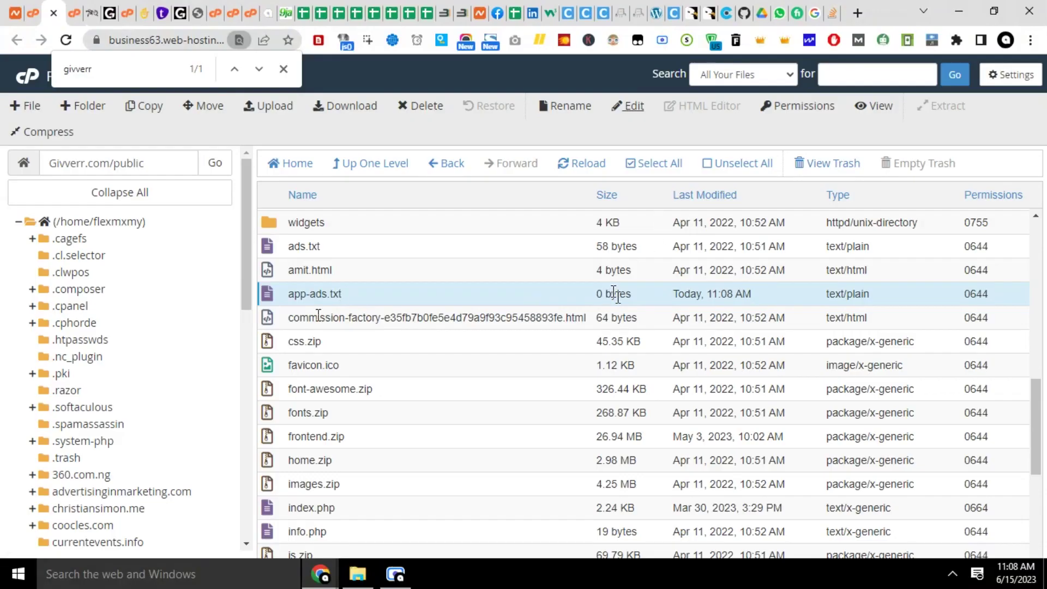
# Reload the public folder listing and confirm app-ads.txt now shows 58 bytes
pyautogui.click(590, 165)
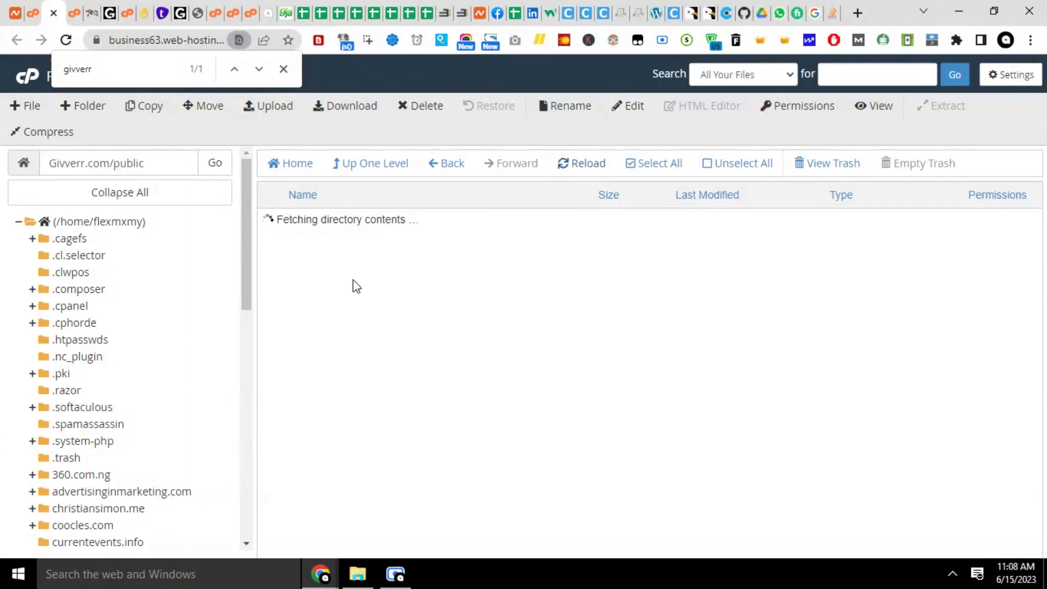
pyautogui.scroll(-10, 353, 282)
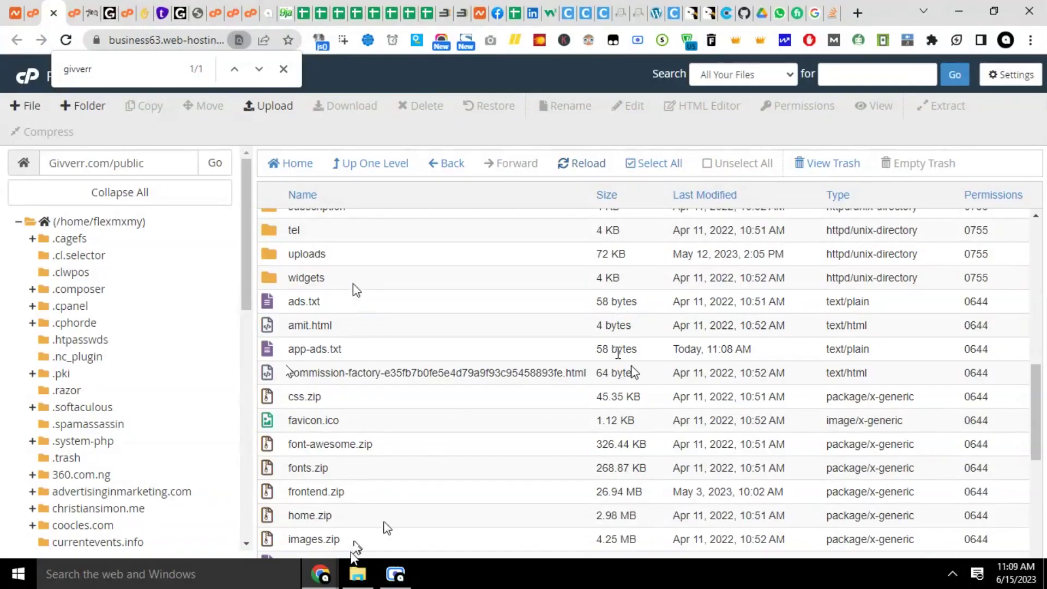
# Return to AdMob, close the setup instructions with GOT IT, and review the app-ads.txt status
pyautogui.moveTo(339, 584)
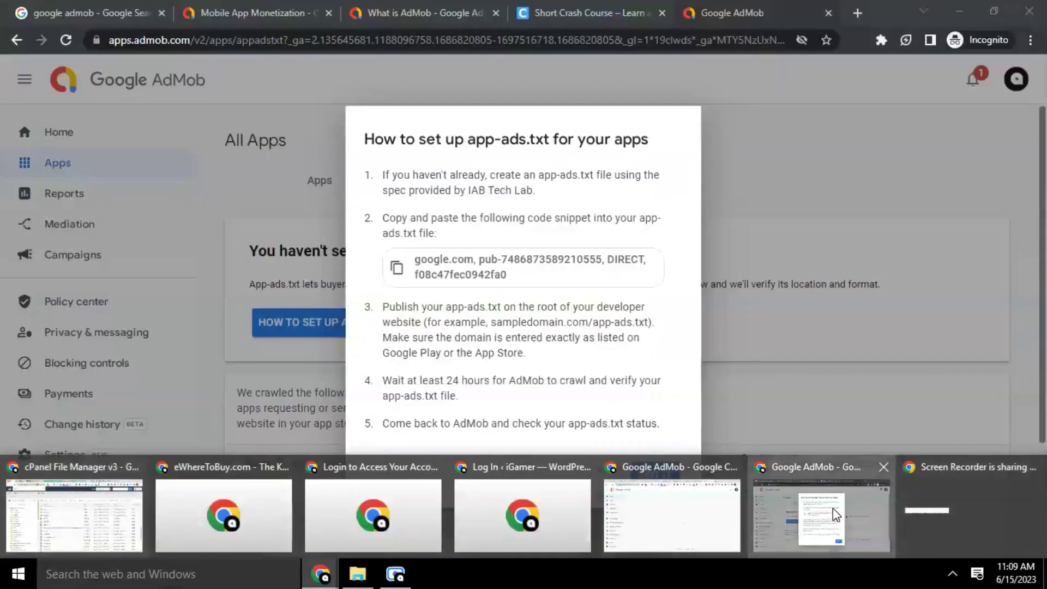
pyautogui.click(833, 508)
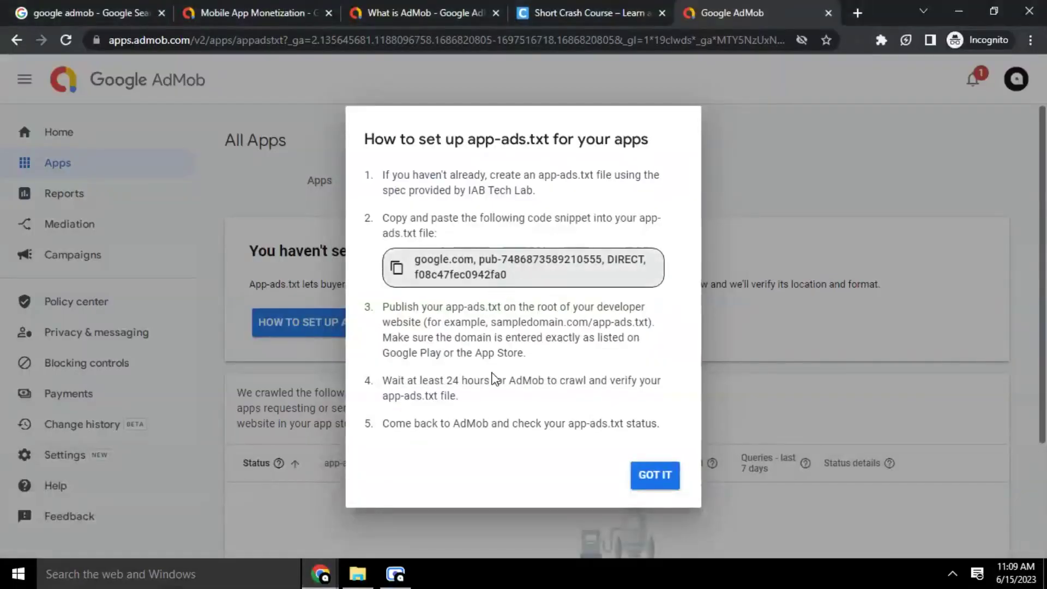
pyautogui.click(662, 478)
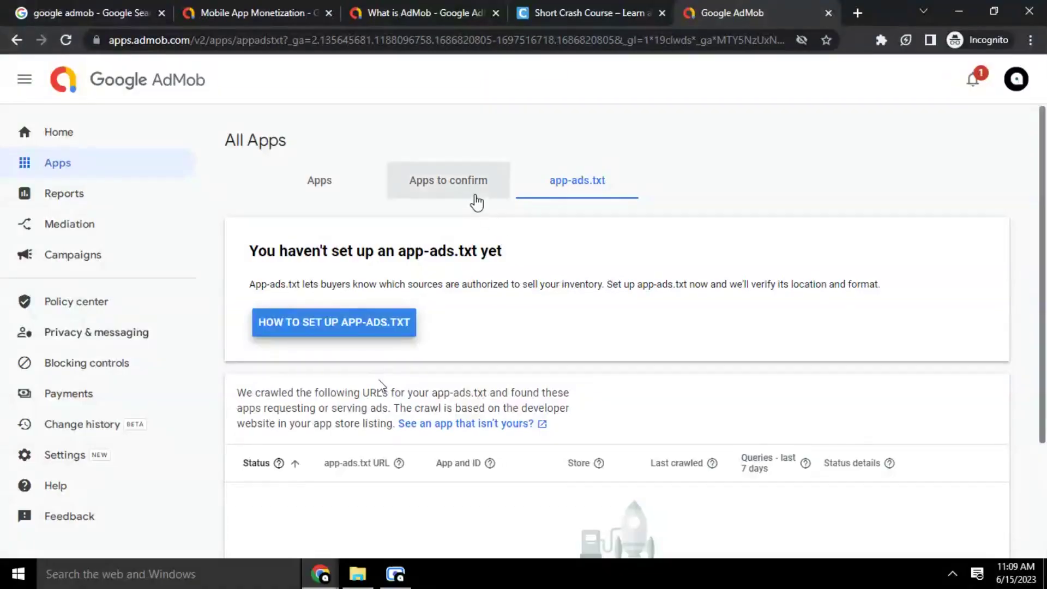
pyautogui.scroll(-3, 526, 305)
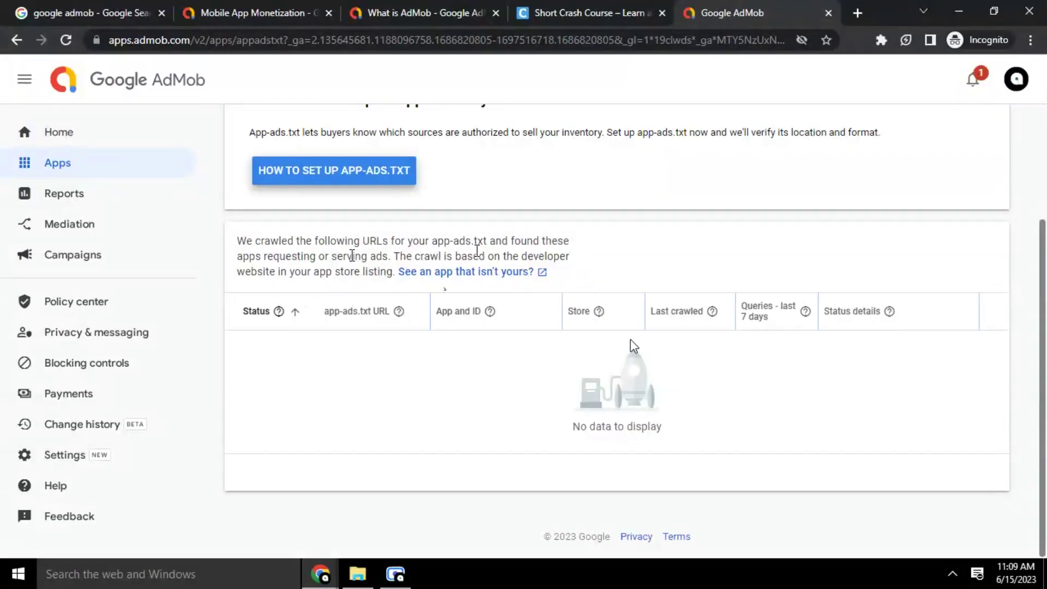
pyautogui.scroll(3, 562, 377)
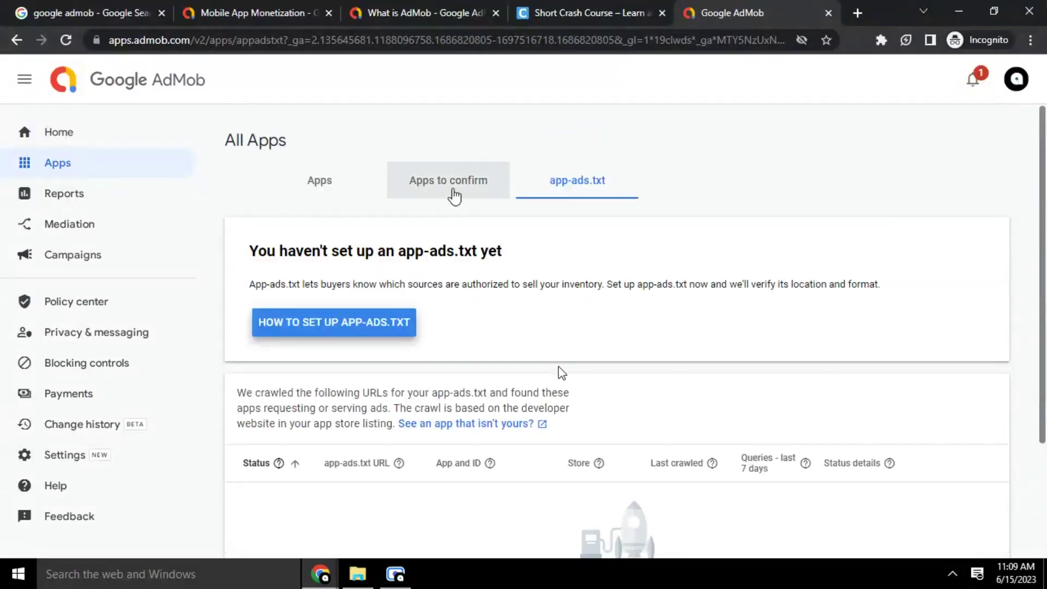
# Check the Apps to confirm tab, then switch to the Apps tab listing both Android apps
pyautogui.click(452, 191)
pyautogui.scroll(-1, 460, 341)
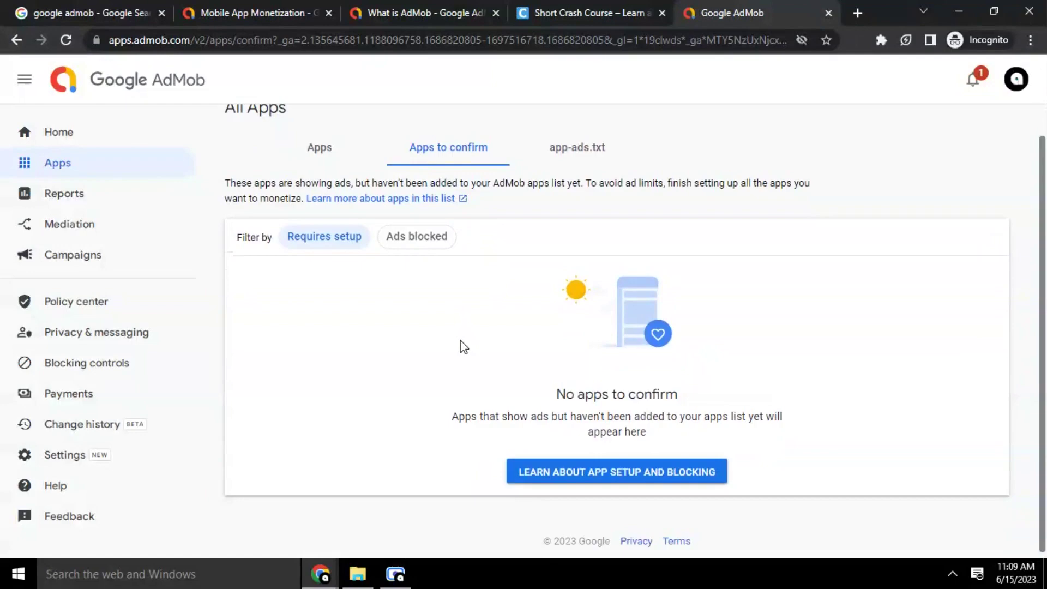
pyautogui.scroll(1, 460, 341)
pyautogui.click(313, 184)
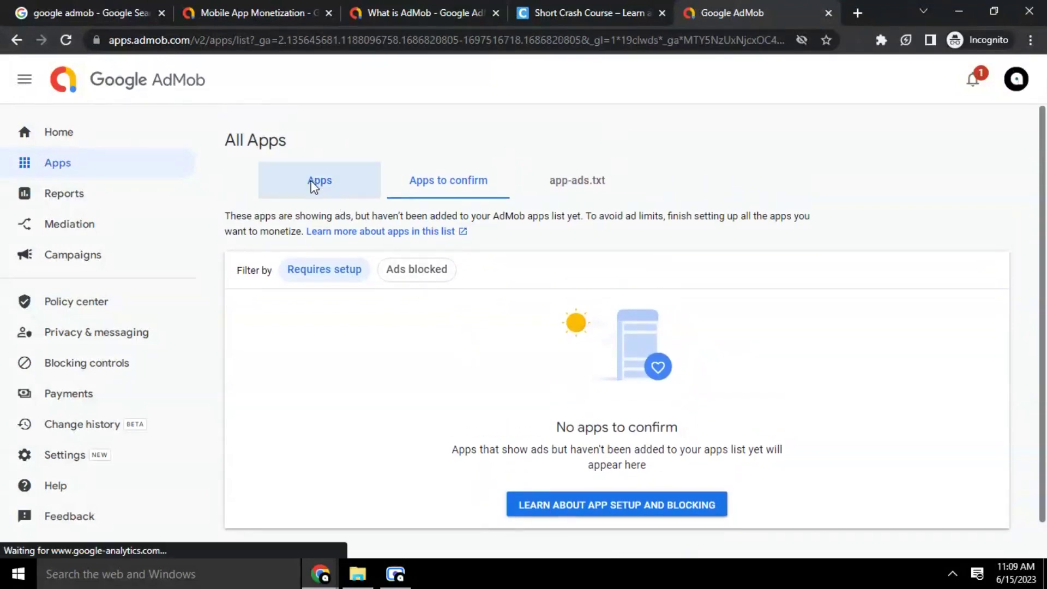